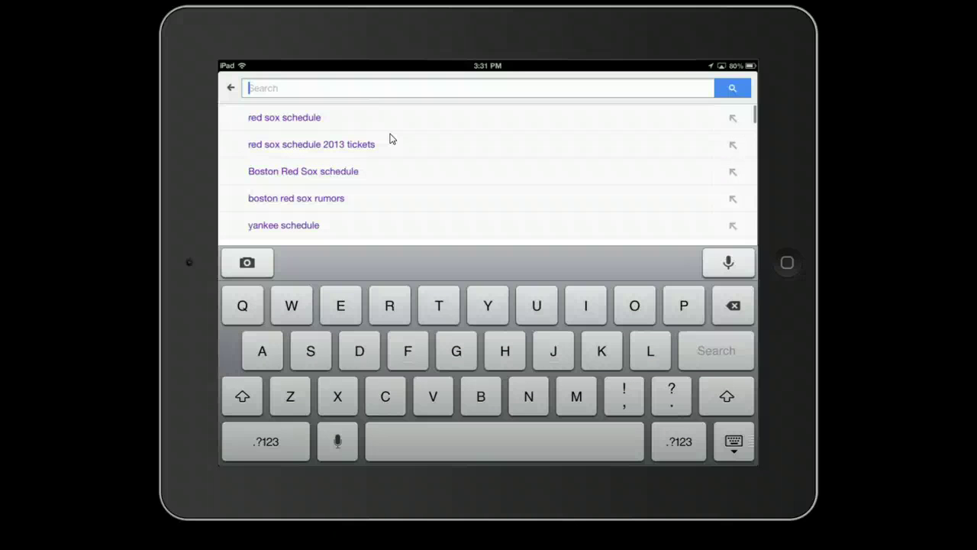
Step: Focus the search box and switch the keyboard to numbers and symbols, then back to letters
left_click(251, 88)
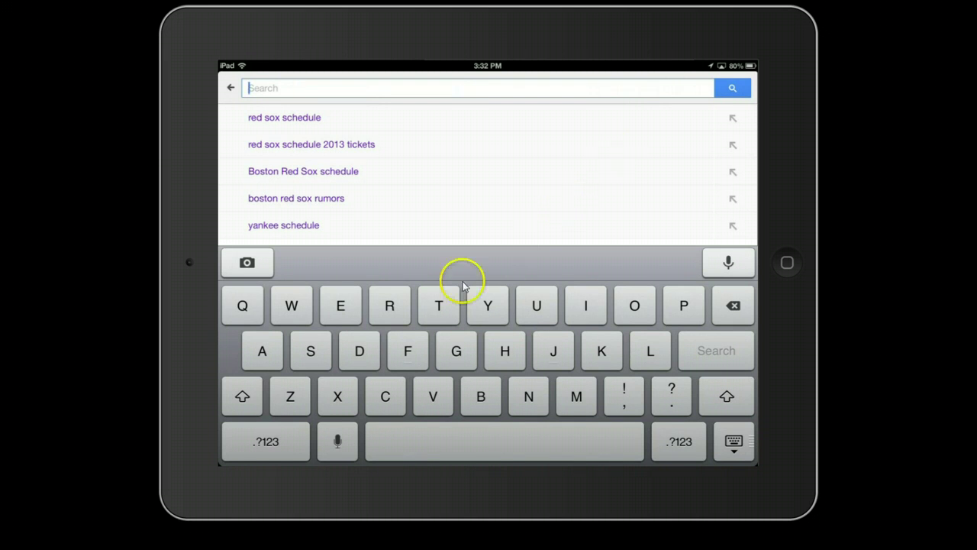
left_click(266, 439)
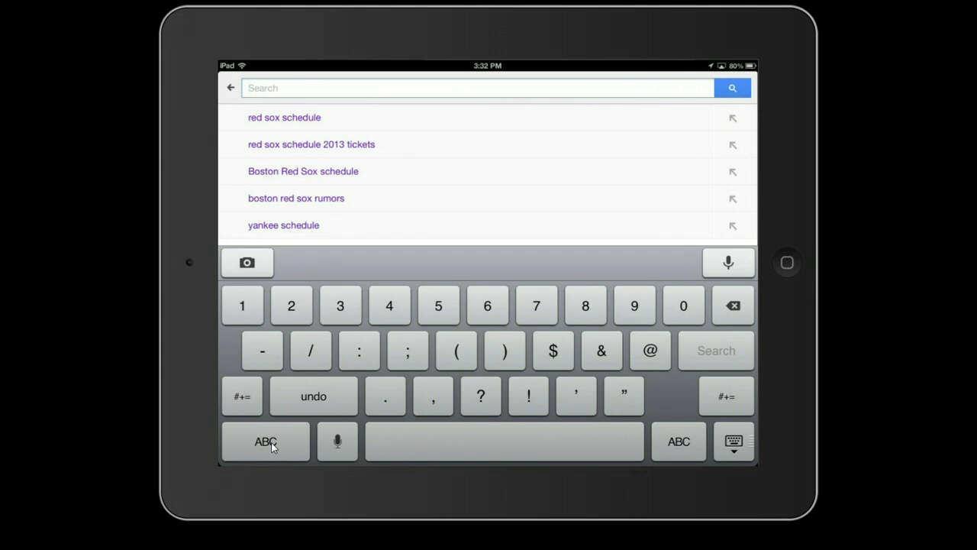
left_click(271, 442)
Step: Return to the letter keys and turn on capitals so the query begins with a capital 'R'
left_click(274, 442)
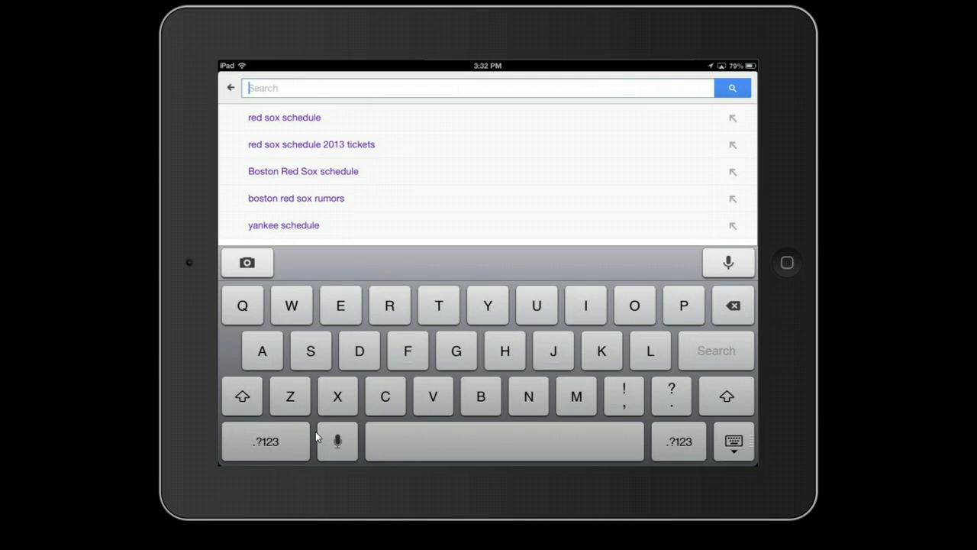
left_click(242, 395)
left_click(242, 397)
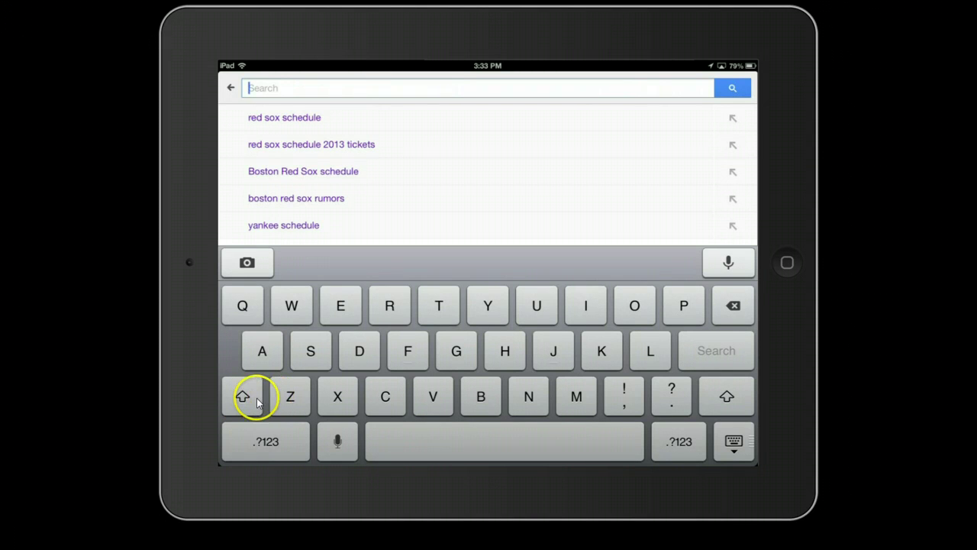
left_click(241, 398)
Step: Type 'Red sox scheduke' and correct the ending so it reads 'Red sox schedule'
type("R")
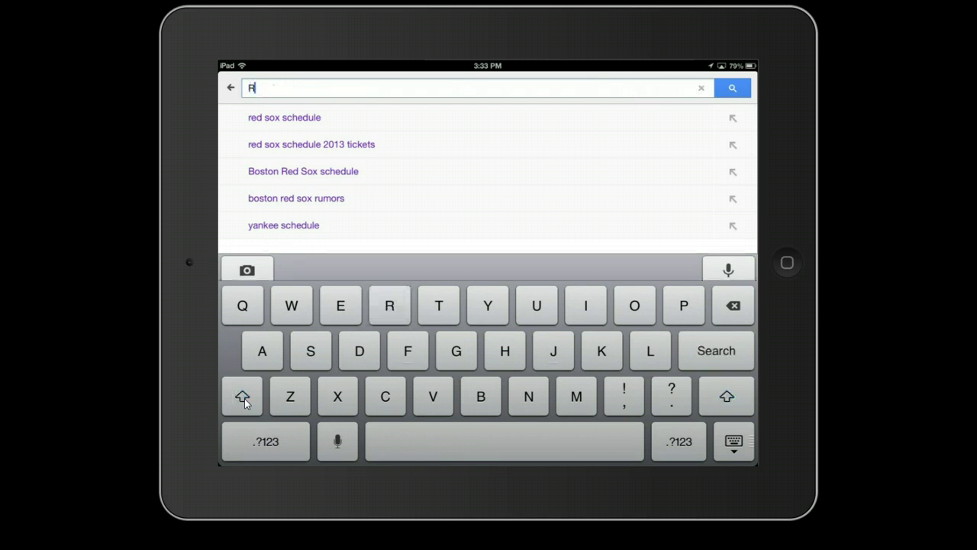
type("ed sox sc")
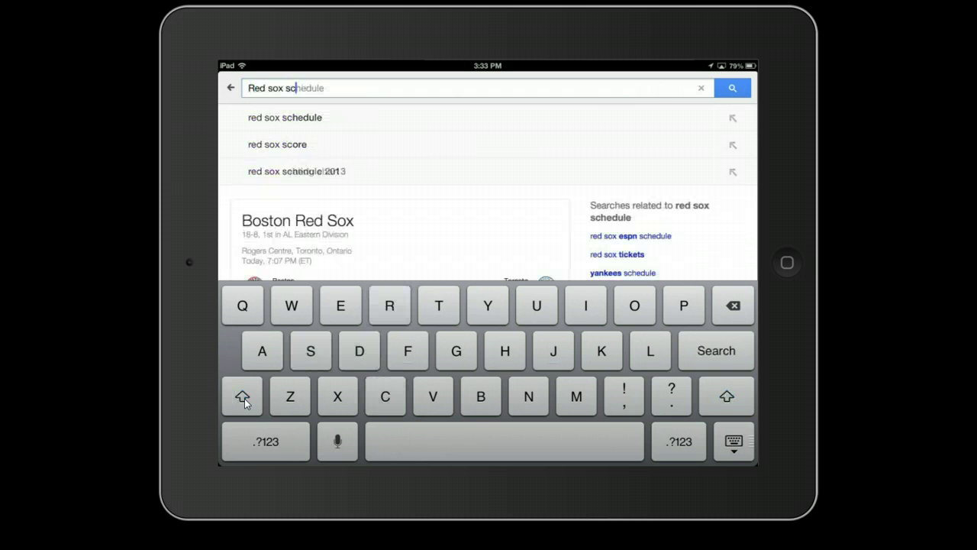
type("hed")
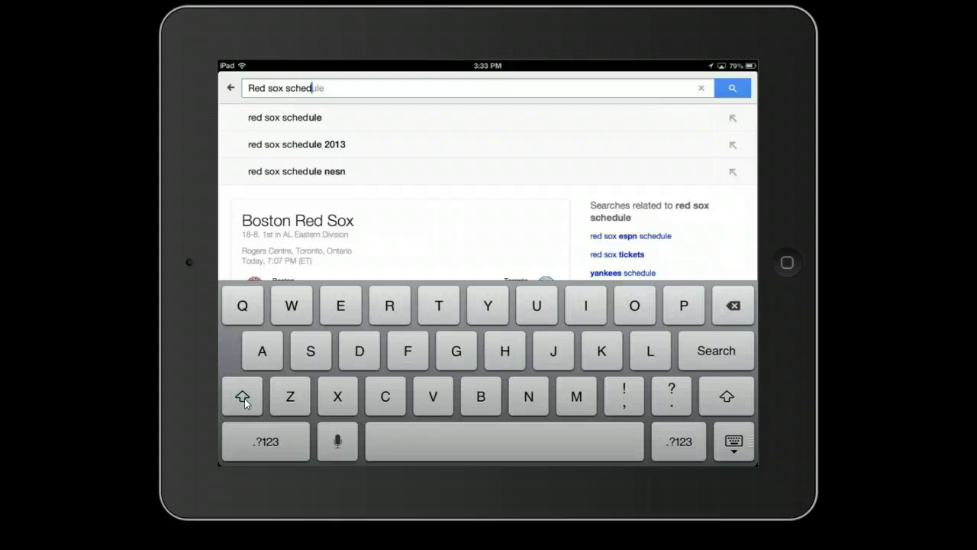
type("uke")
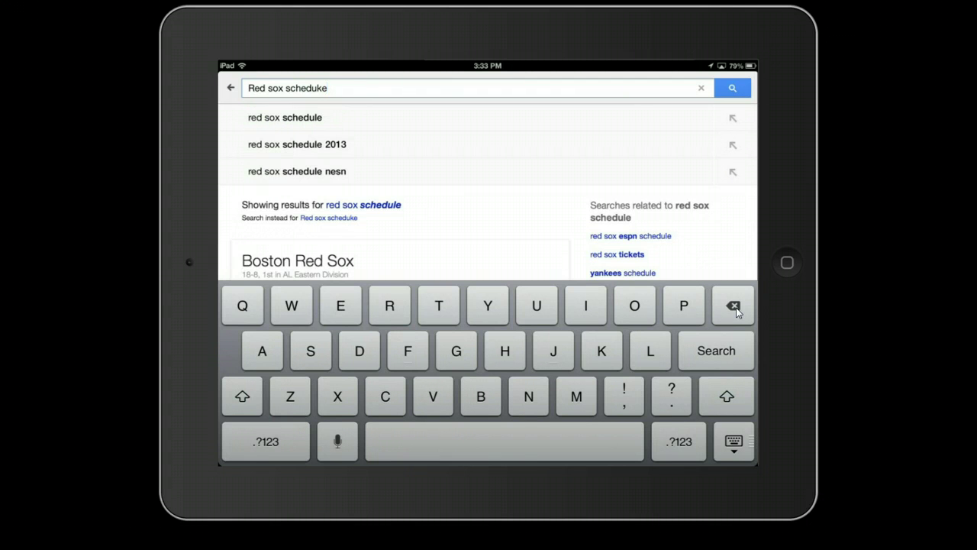
left_click(734, 306)
left_click(734, 306)
type("l")
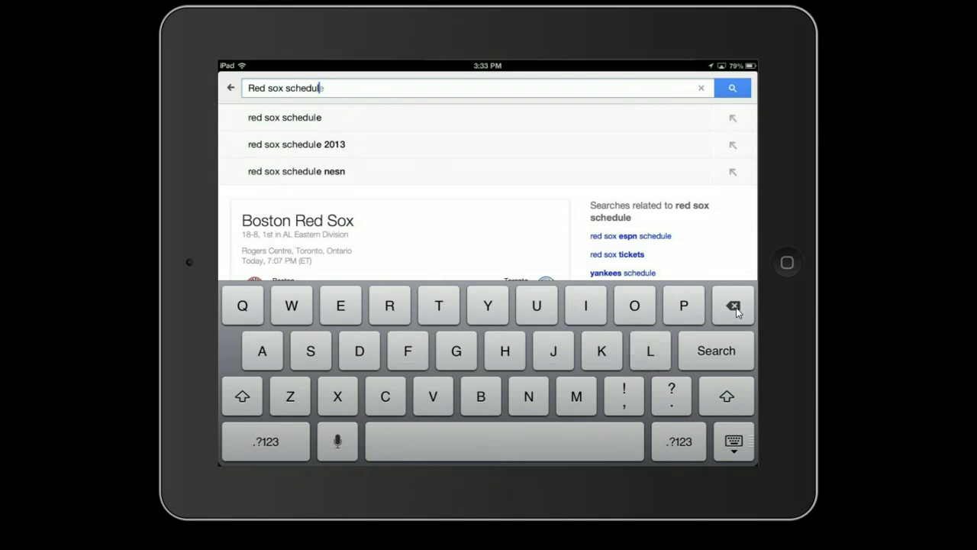
type("e")
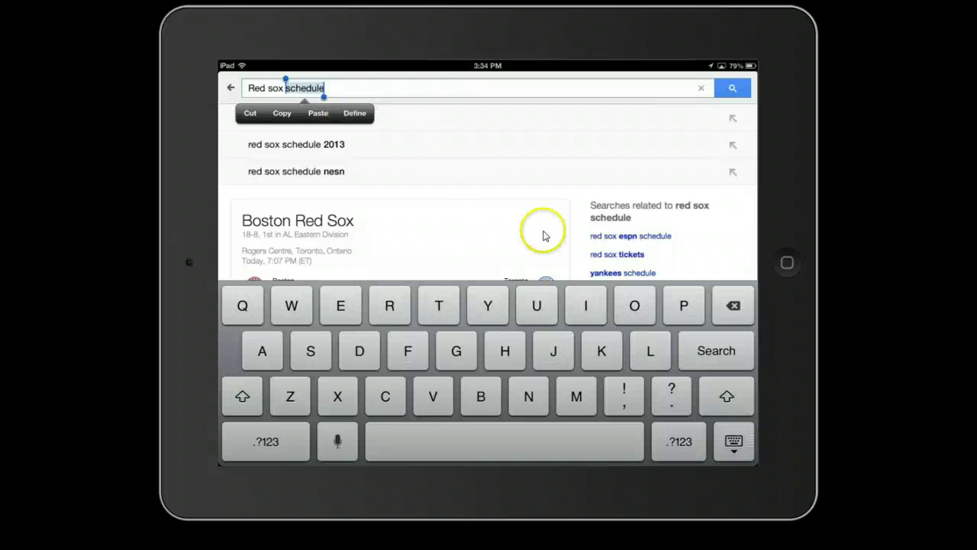
Step: Delete the selected word 'schedule', leaving the query as 'Red sox'
left_click(733, 307)
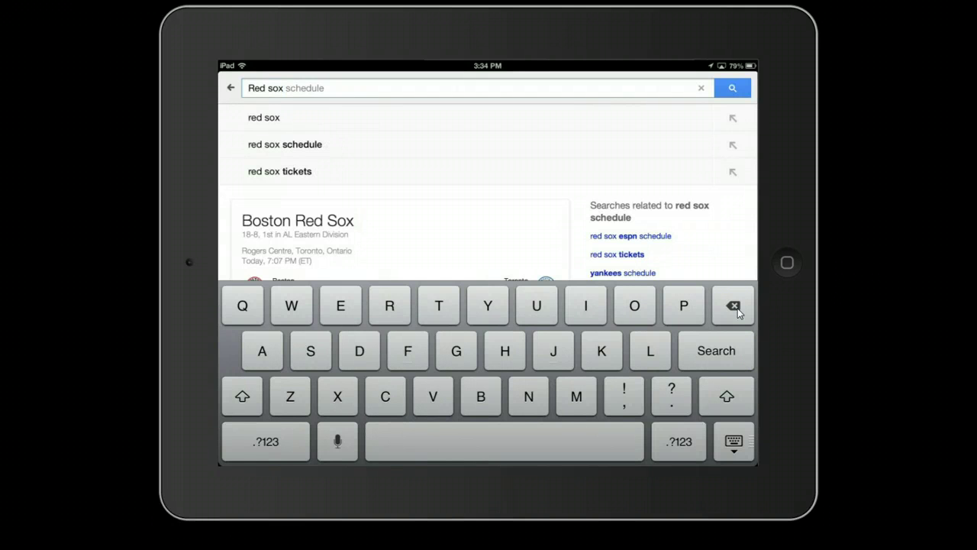
Step: Select all of 'Red sox' and delete it, leaving the search box empty
left_click(734, 307)
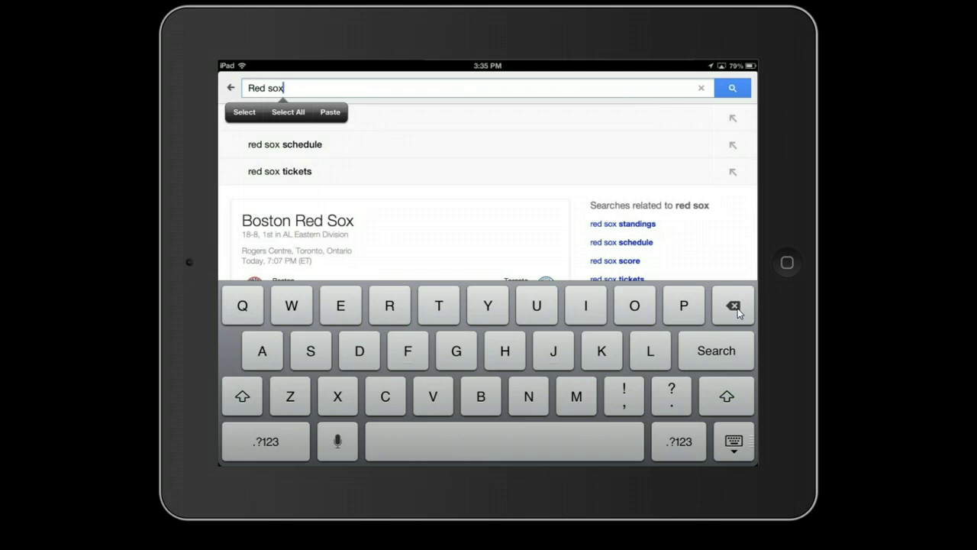
key("ctrl+a")
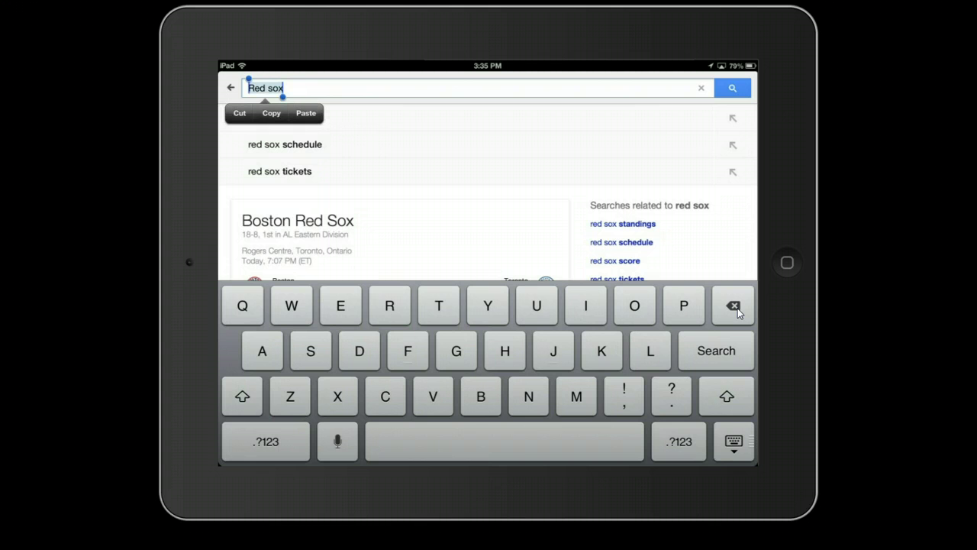
left_click(735, 307)
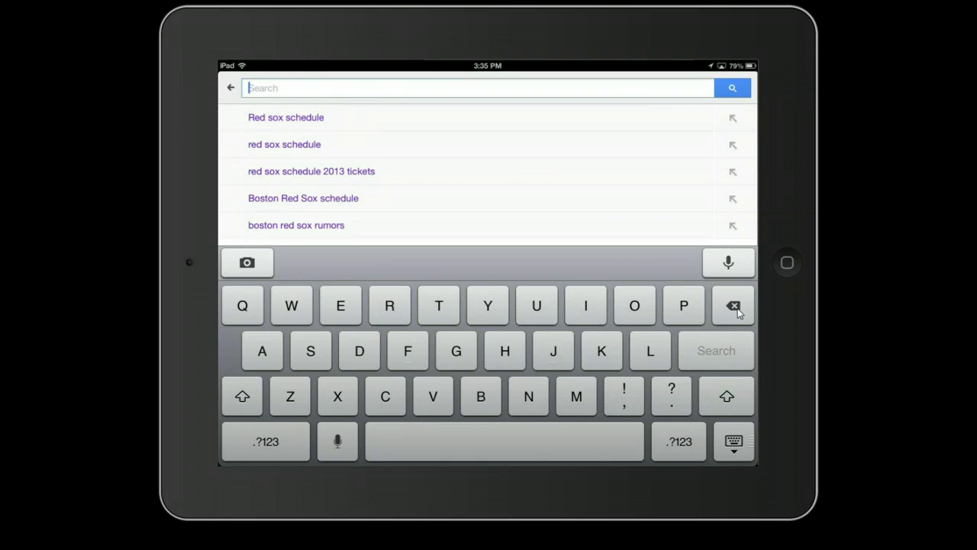
Step: Remove a stray 'y', enable capitals, and type 'Yankee scedule'
type("y")
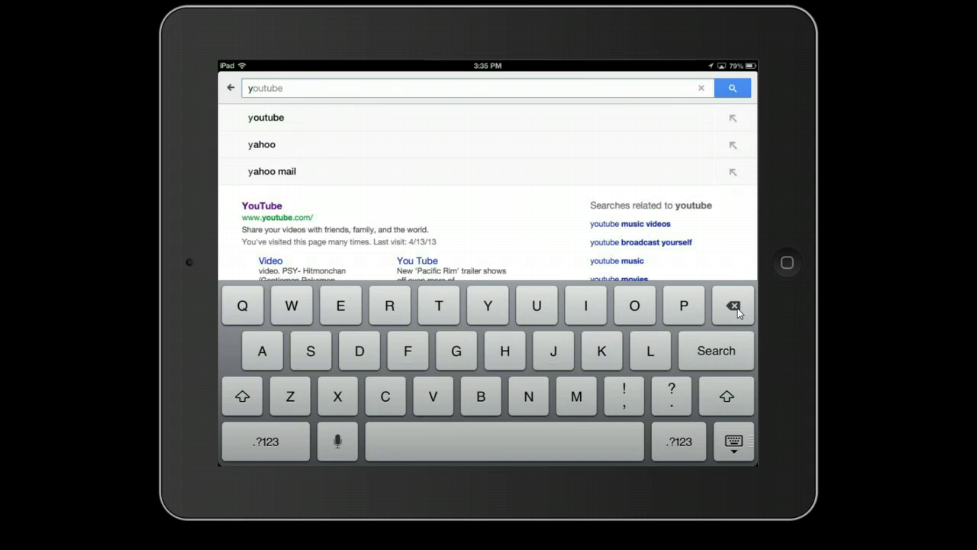
left_click(733, 306)
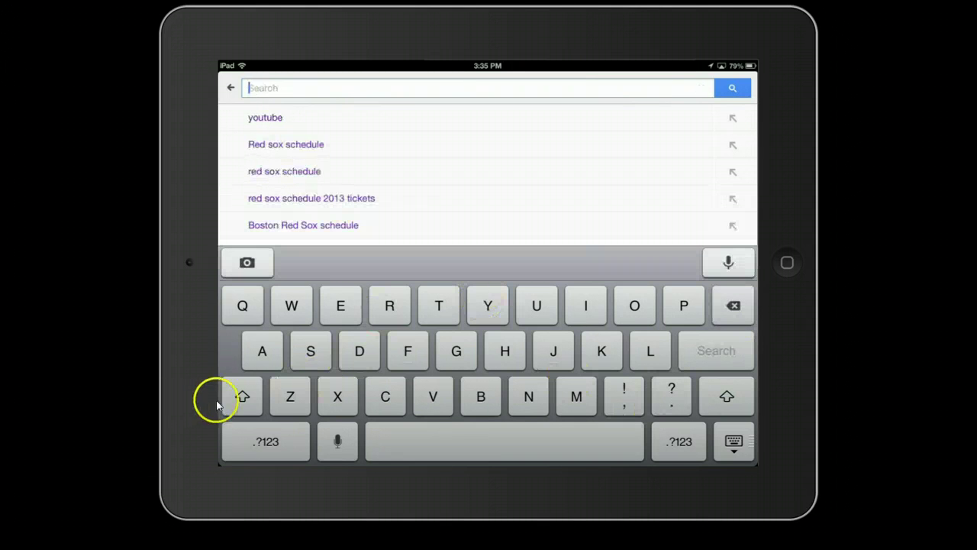
left_click(242, 396)
left_click(242, 396)
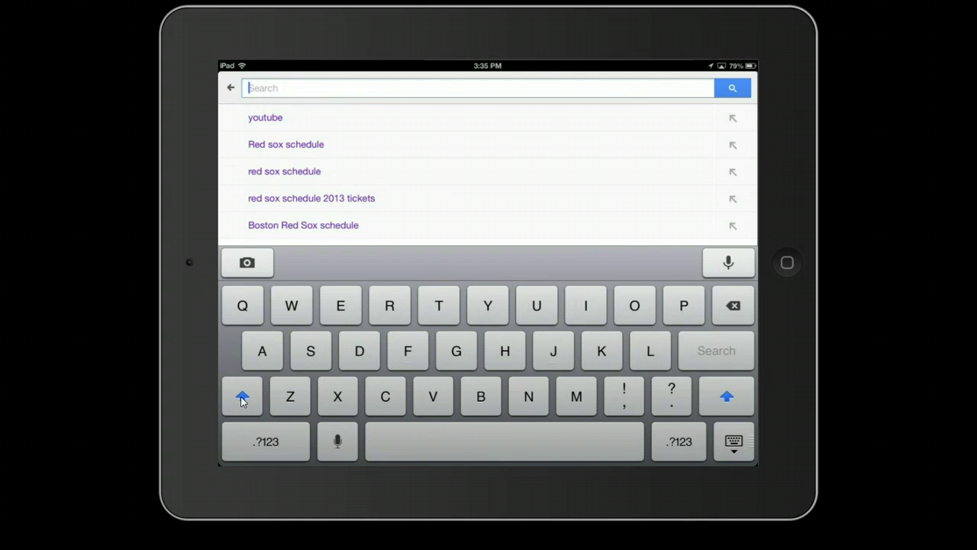
type("Ya")
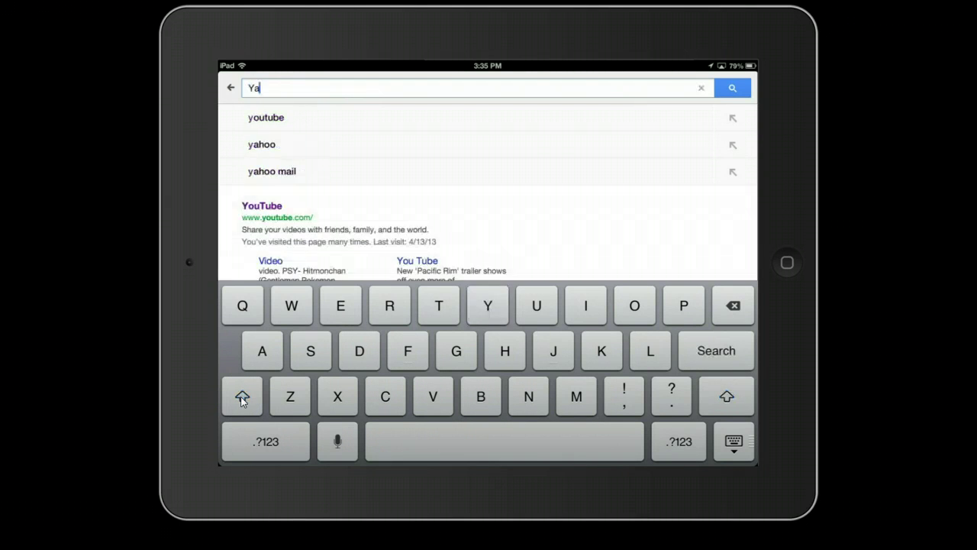
type("nkee")
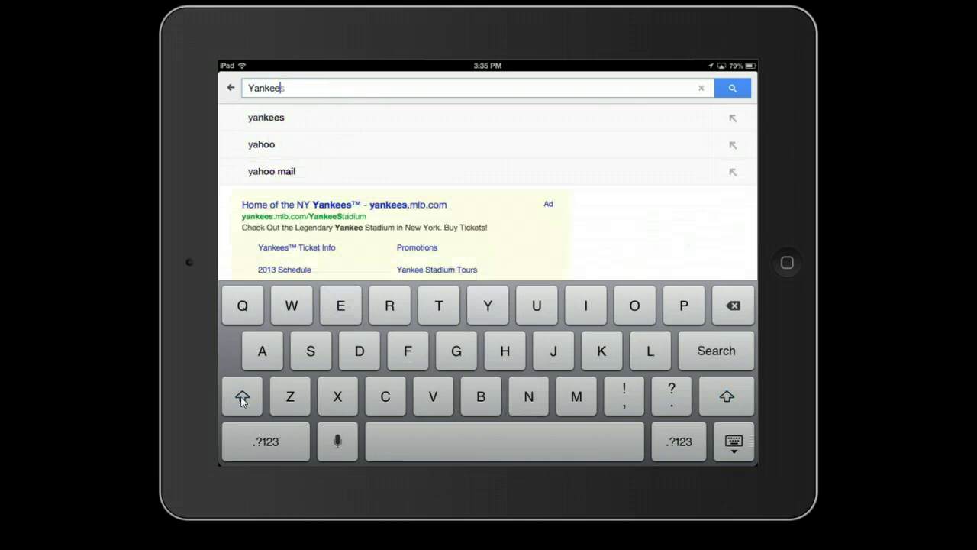
type(" s")
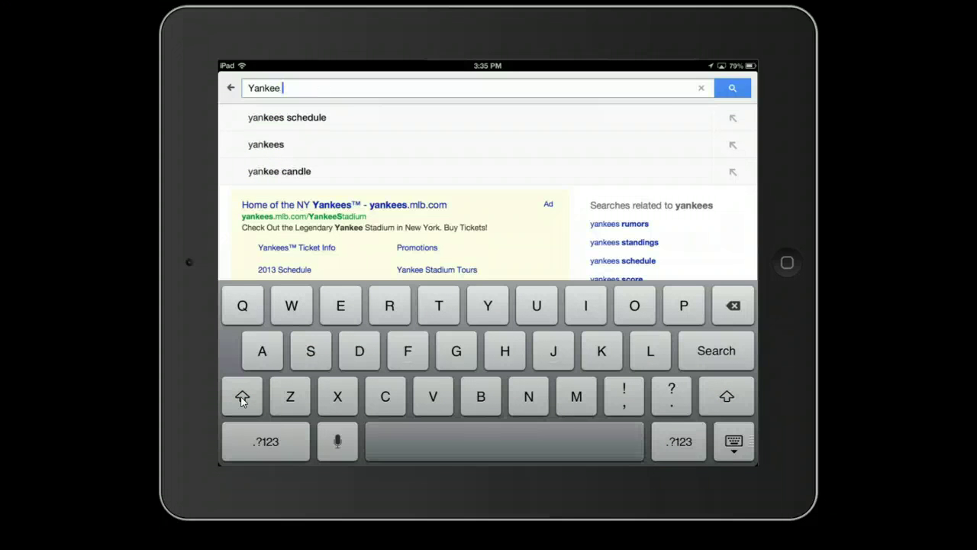
type("ce")
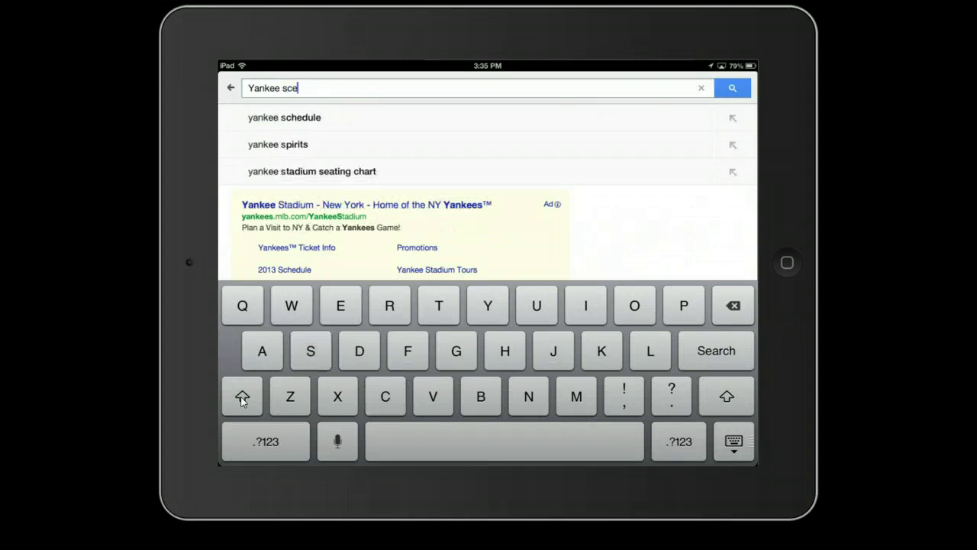
type("du")
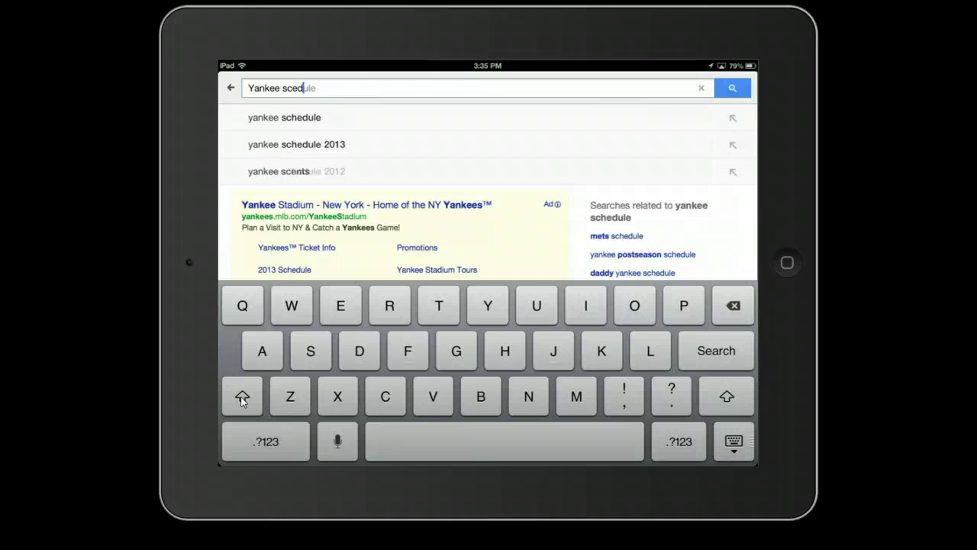
type("le")
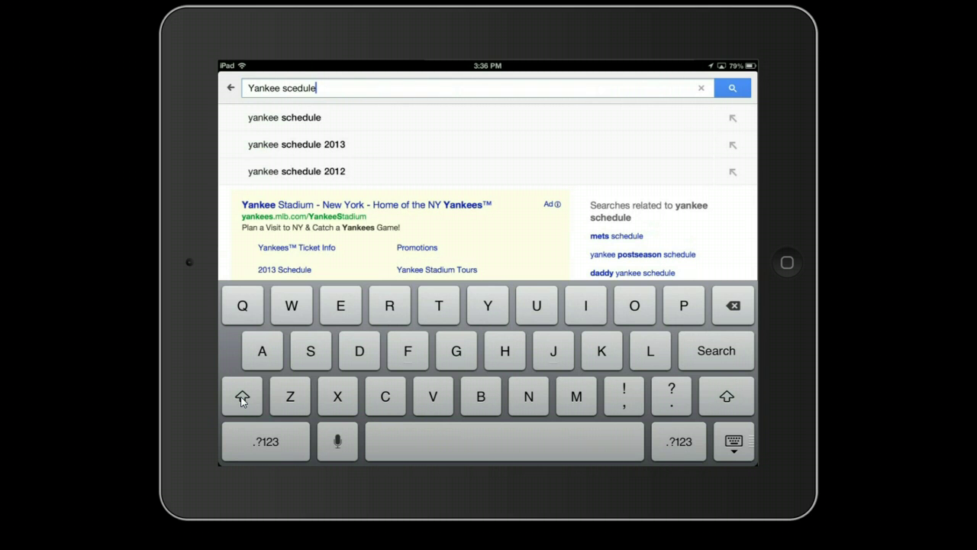
Step: Replace the misspelled 'scedule' with 'schedule' and run the search for 'yankee schedule'
left_click_drag(306, 88, 308, 88)
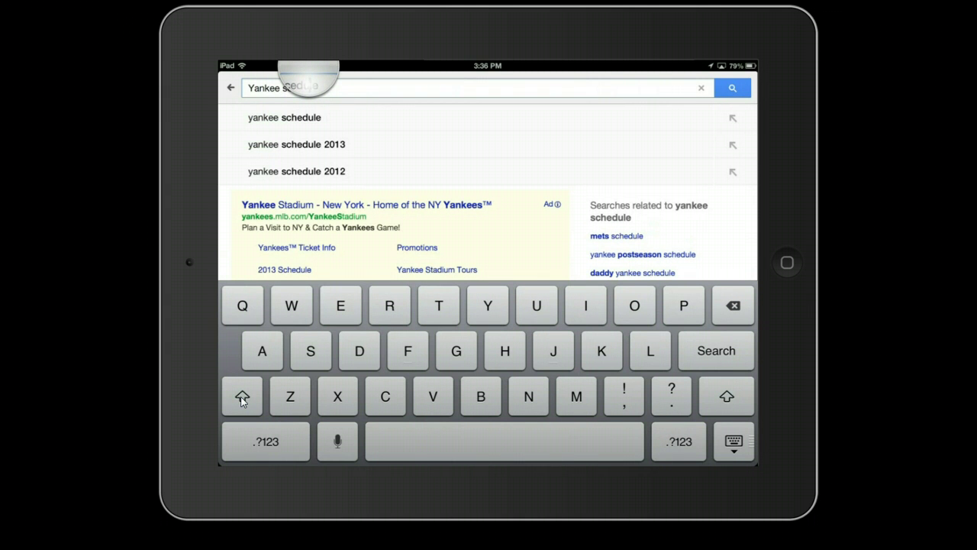
left_click_drag(308, 87, 309, 88)
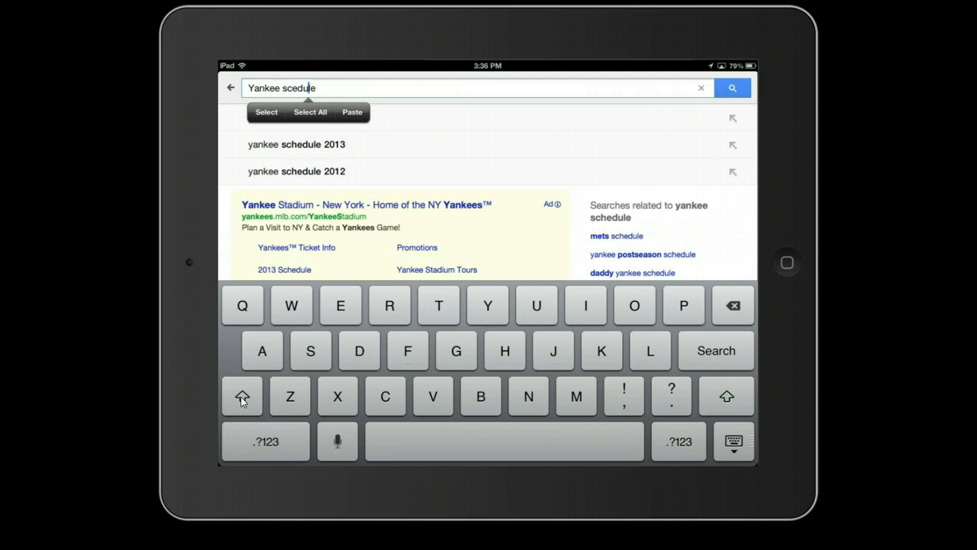
left_click(266, 111)
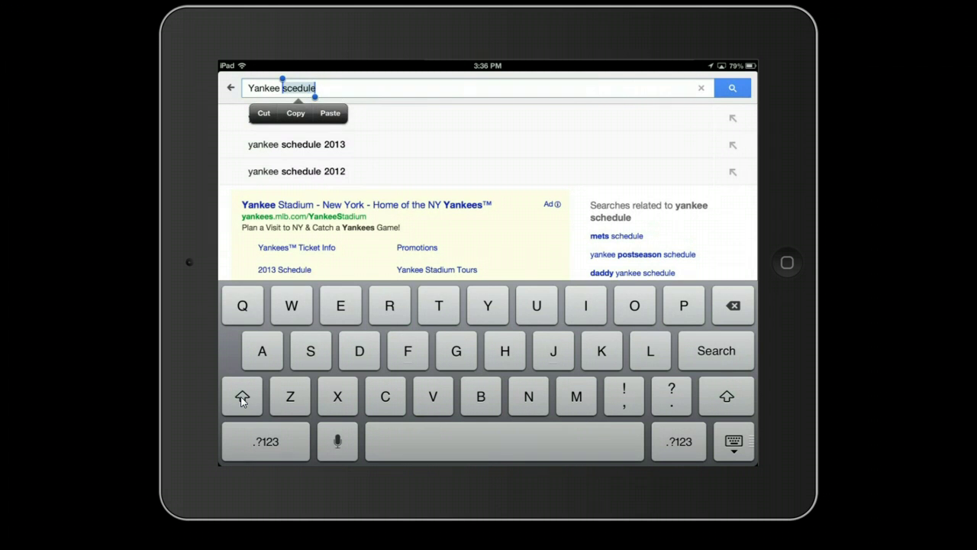
key("BackSpace")
key("BackSpace")
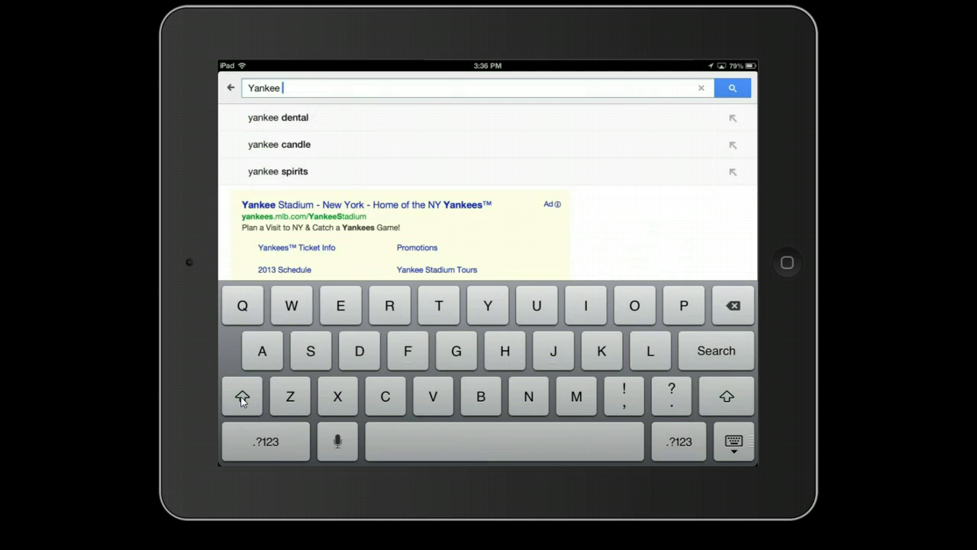
type("sc")
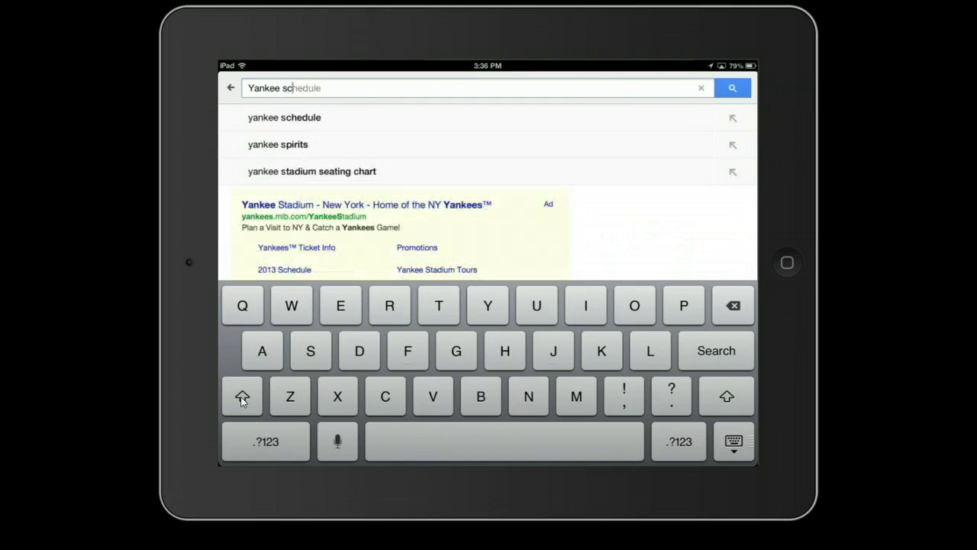
key("Return")
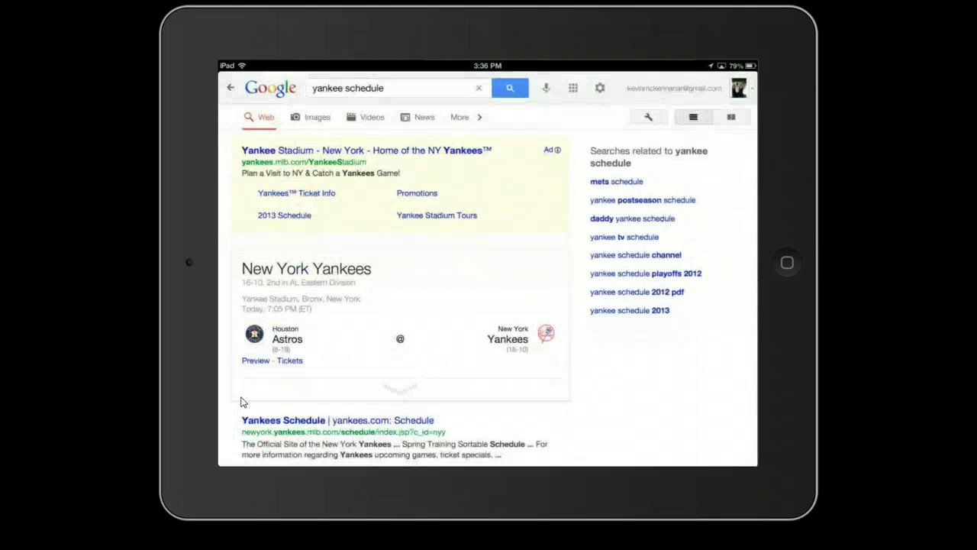